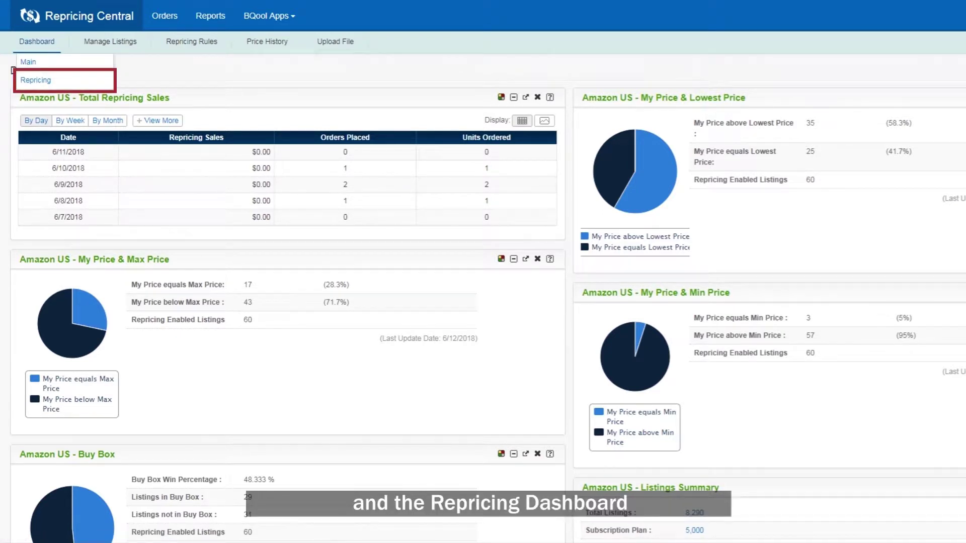
Load the Main dashboard with orders placed, total sales, best sellers and frequent buyers.
left_click(34, 64)
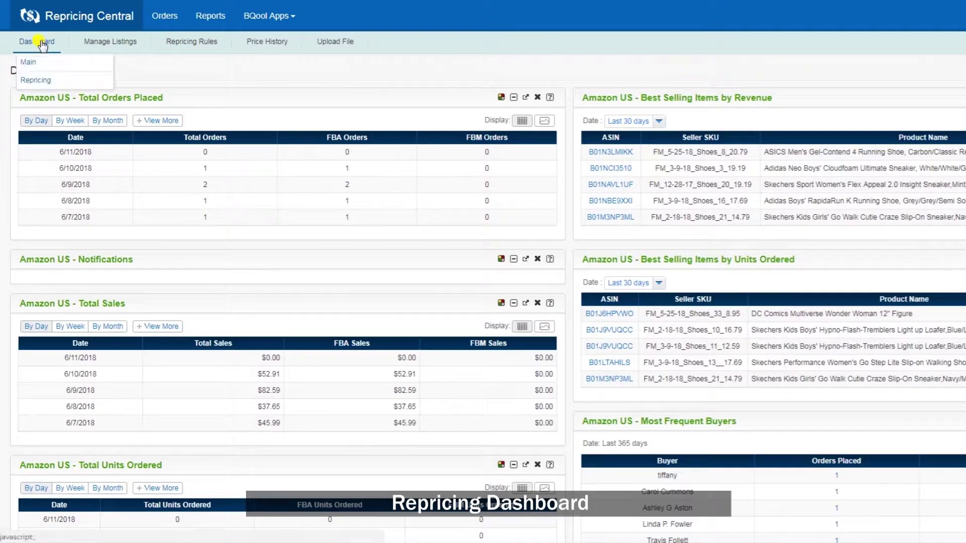
Show the Repricing dashboard with repricing sales, price comparison, Buy Box and listings gadgets.
left_click(47, 81)
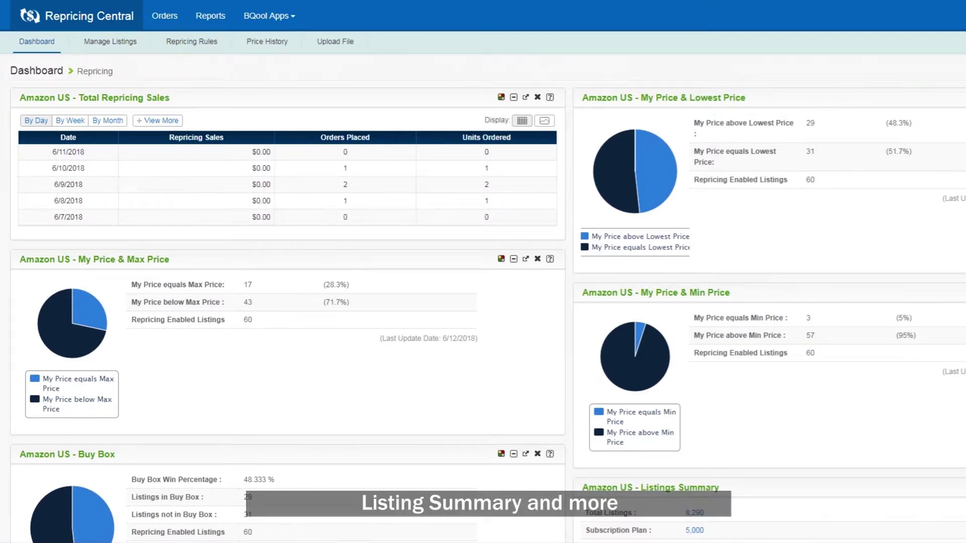
scroll(483, 271, "down", 3)
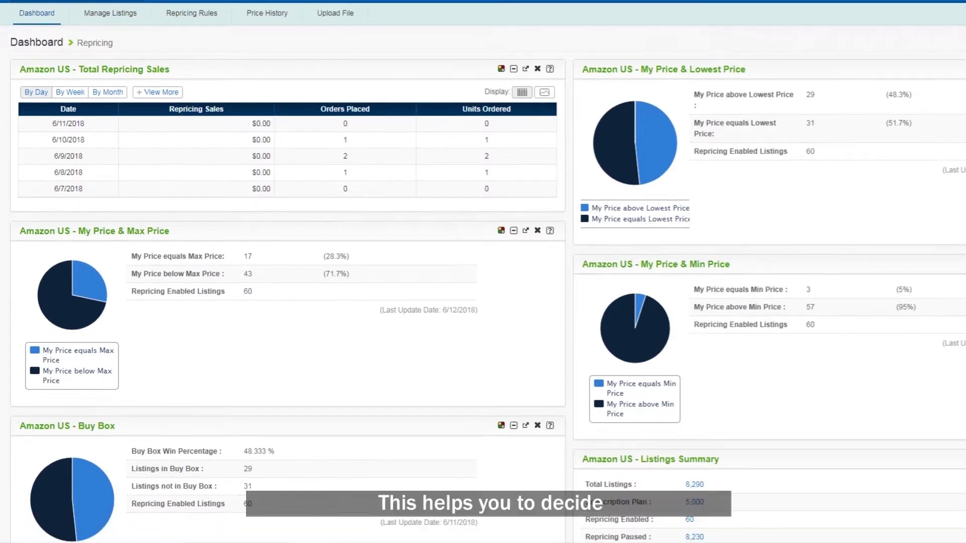
scroll(483, 271, "down", 2)
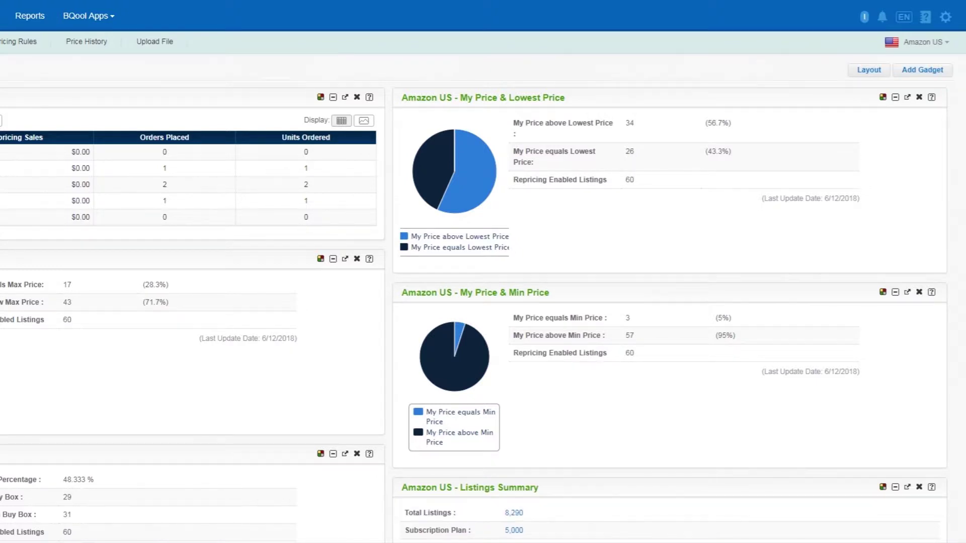
left_click(936, 70)
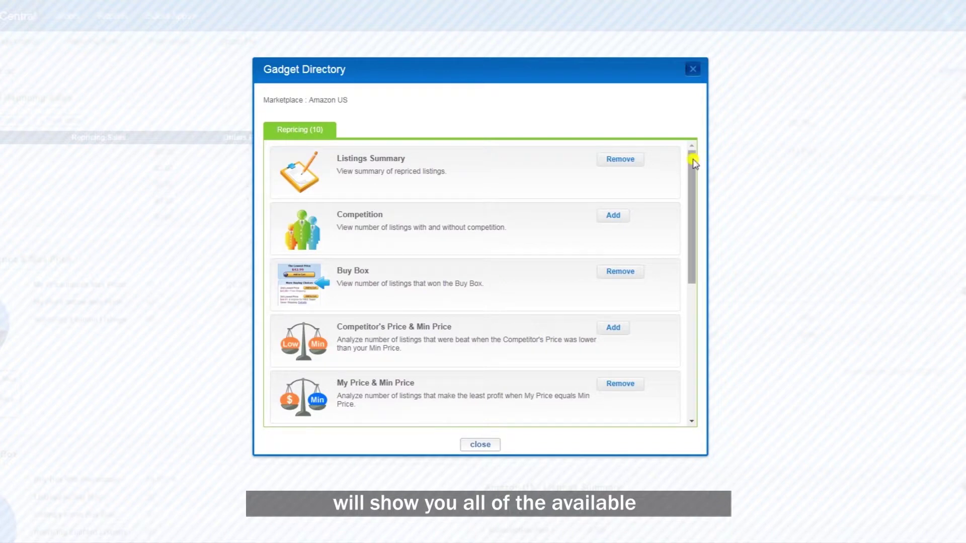
left_click_drag(692, 174, 693, 306)
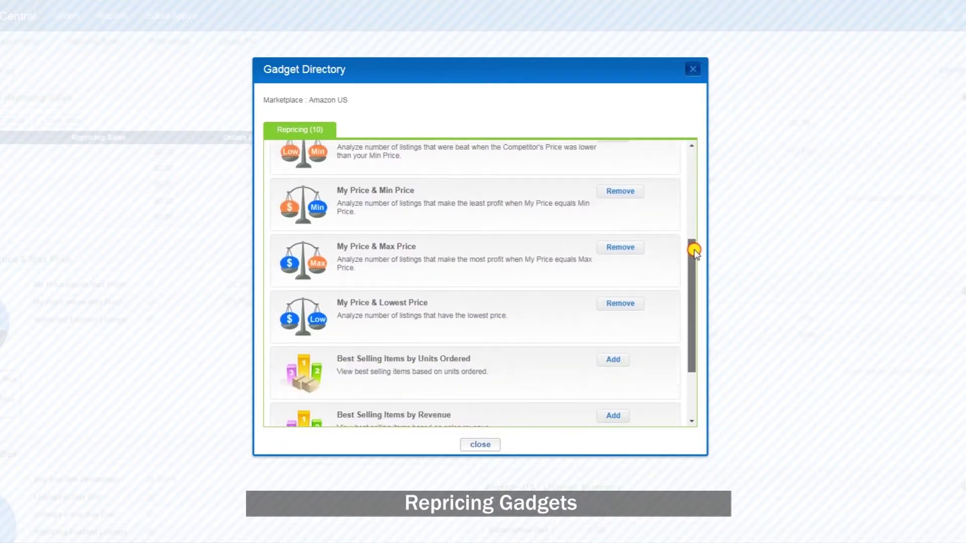